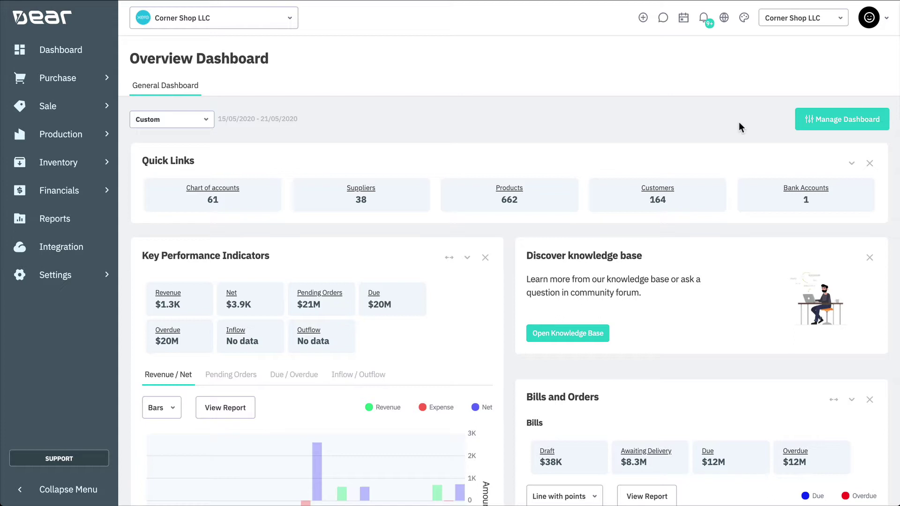
Step: Start a new Simple Purchase from the Purchase menu on the dashboard
click(86, 83)
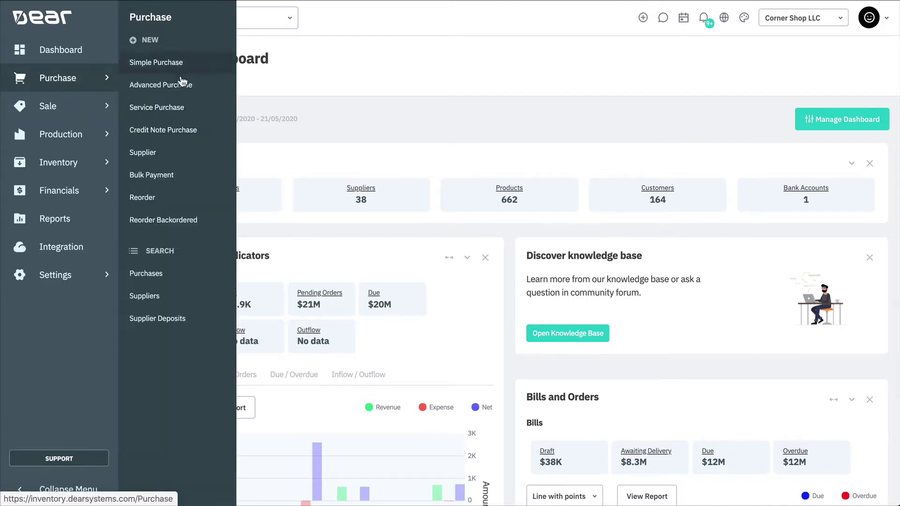
click(177, 152)
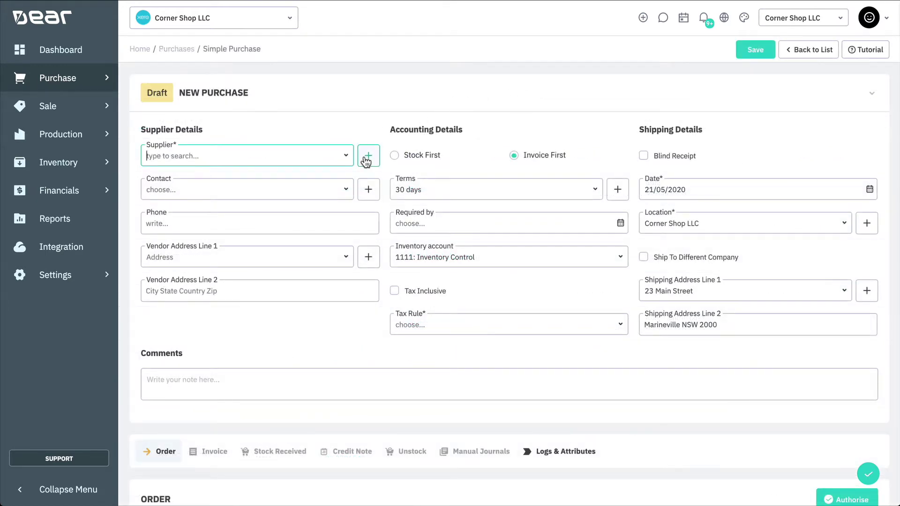
Step: Open a blank New Supplier form from the purchase's Supplier field
click(368, 156)
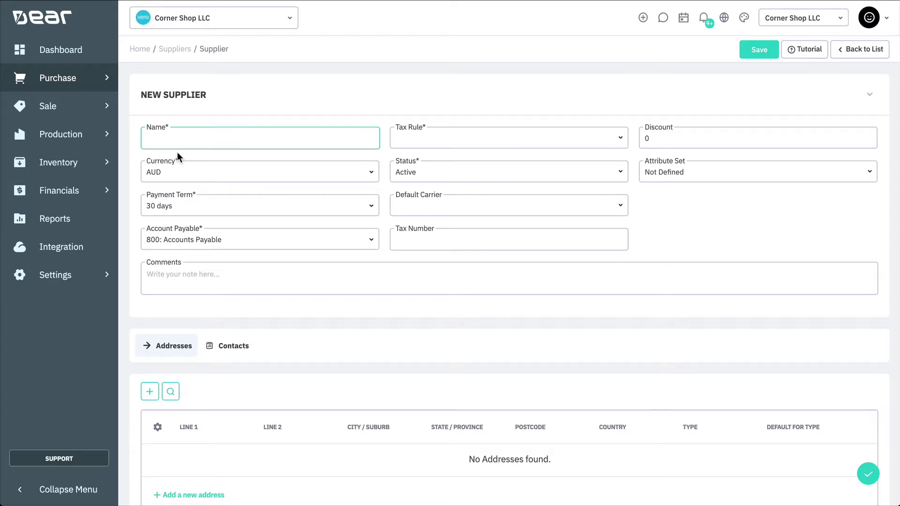
Step: Name the supplier ABC Furniture, keeping AUD currency and the 30-day payment term
click(243, 137)
text(ABC Furniture)
click(366, 173)
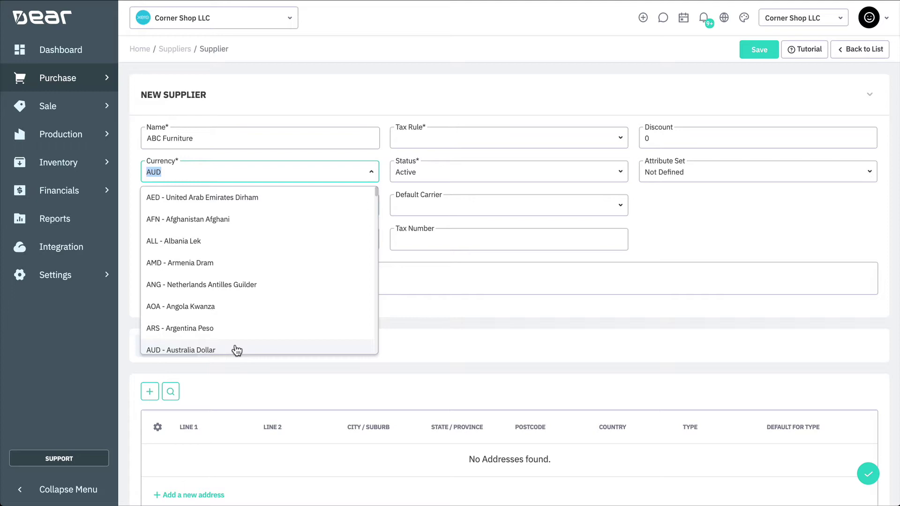
click(236, 350)
click(362, 214)
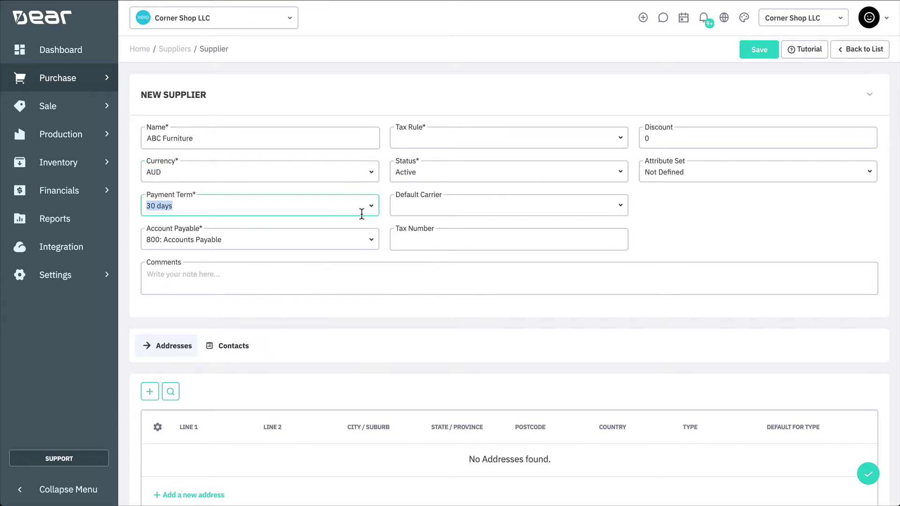
Step: Set tax rule GST on Expenses, keep status Active, and enter a discount of 10
click(620, 140)
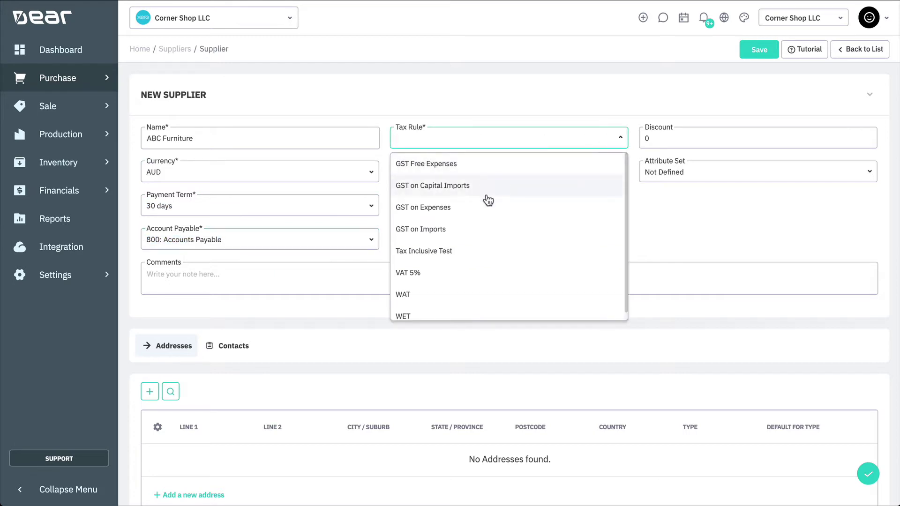
click(473, 217)
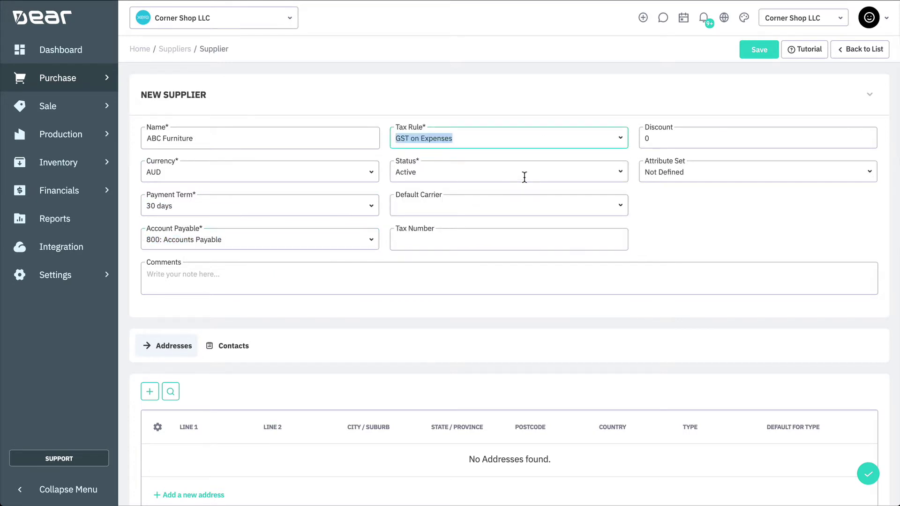
click(622, 178)
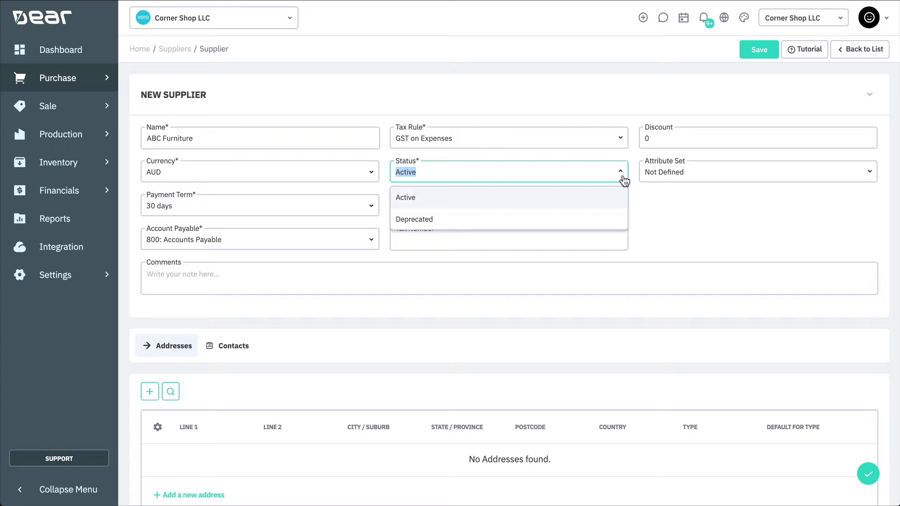
click(623, 180)
click(593, 206)
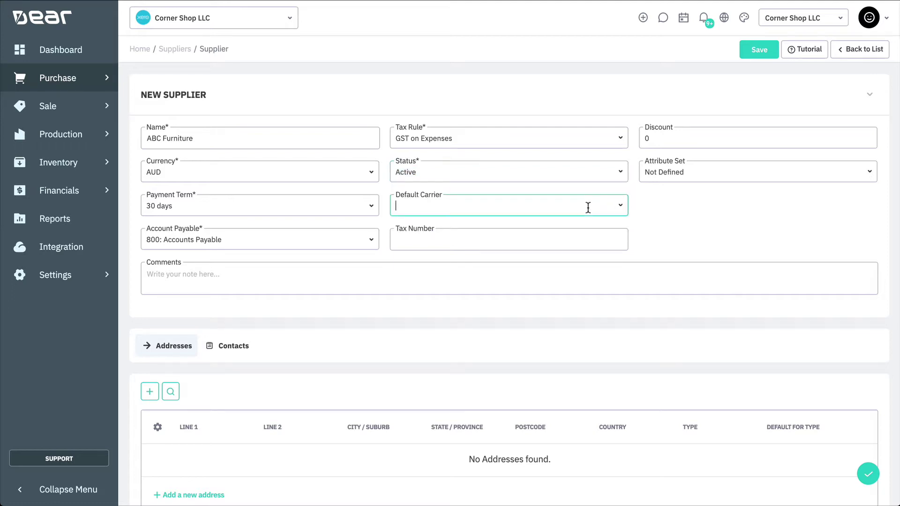
click(577, 240)
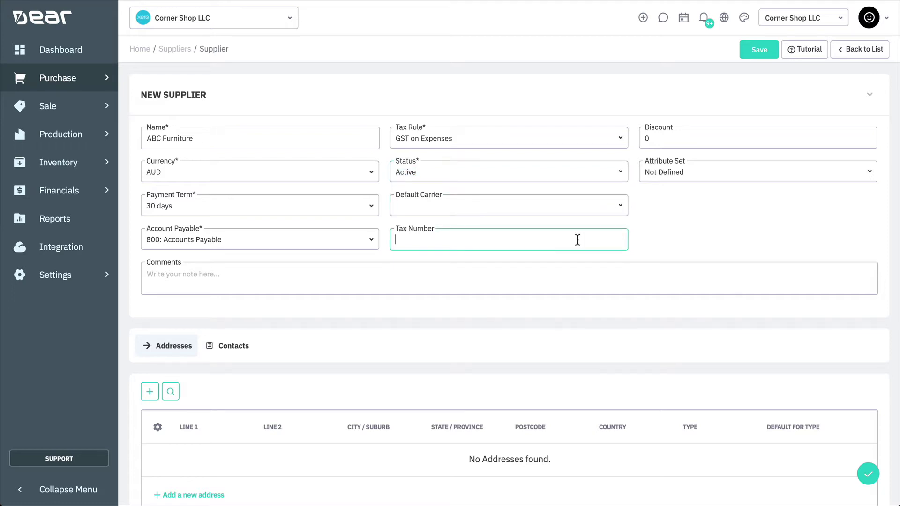
click(663, 141)
text(10)
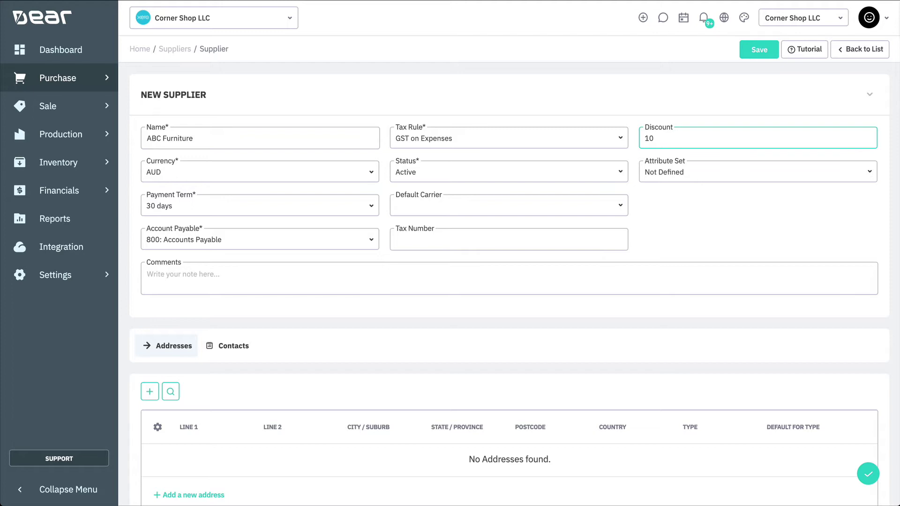
click(868, 177)
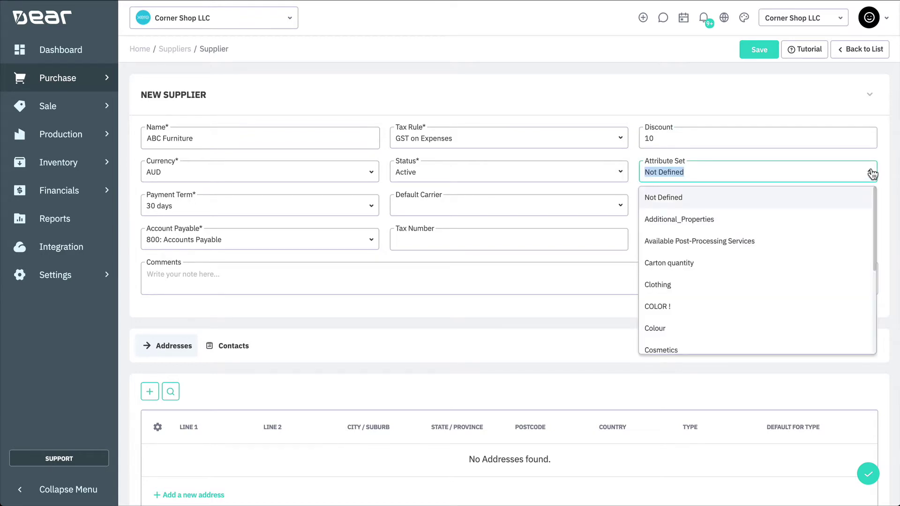
Step: Leave Attribute Set Not Defined and add the comment 'Always approve PO's with management for this Supplier'
click(871, 173)
click(703, 276)
text(Alw)
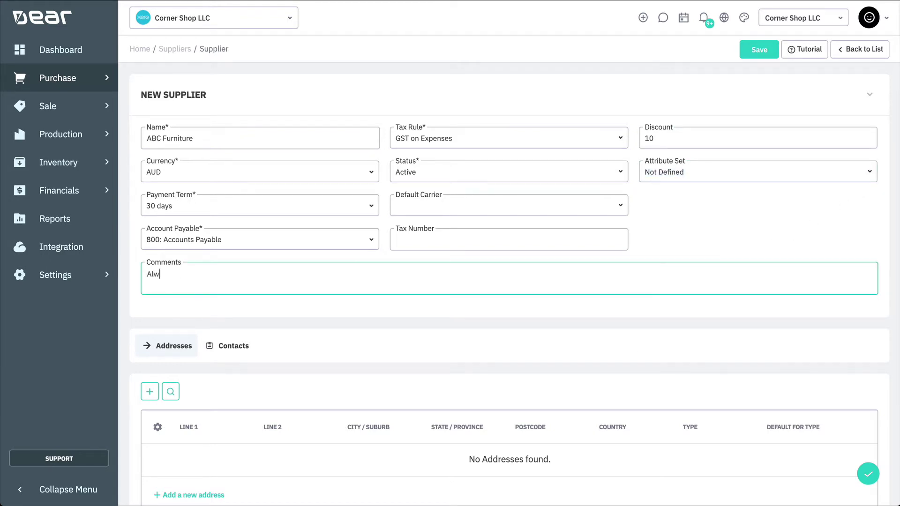
text(ays approve PO's with management for this Supplier)
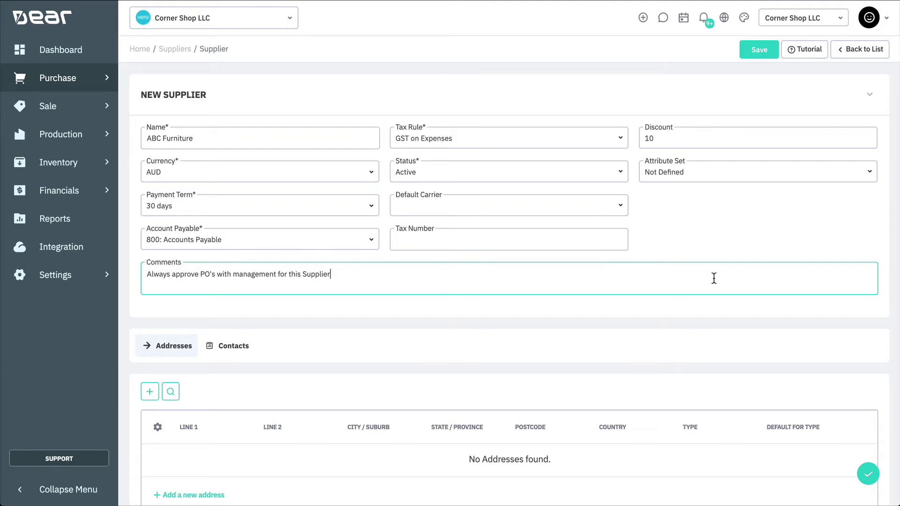
scroll(714, 278, down, 2)
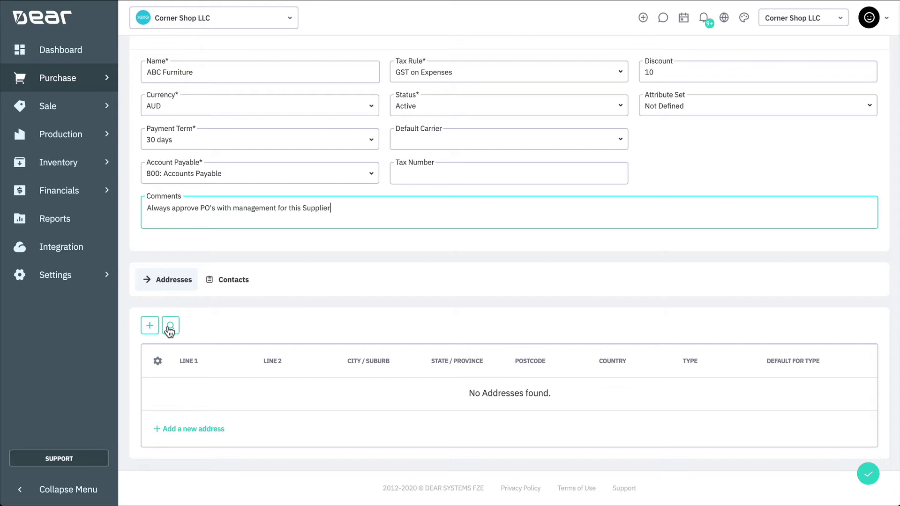
click(170, 328)
click(255, 77)
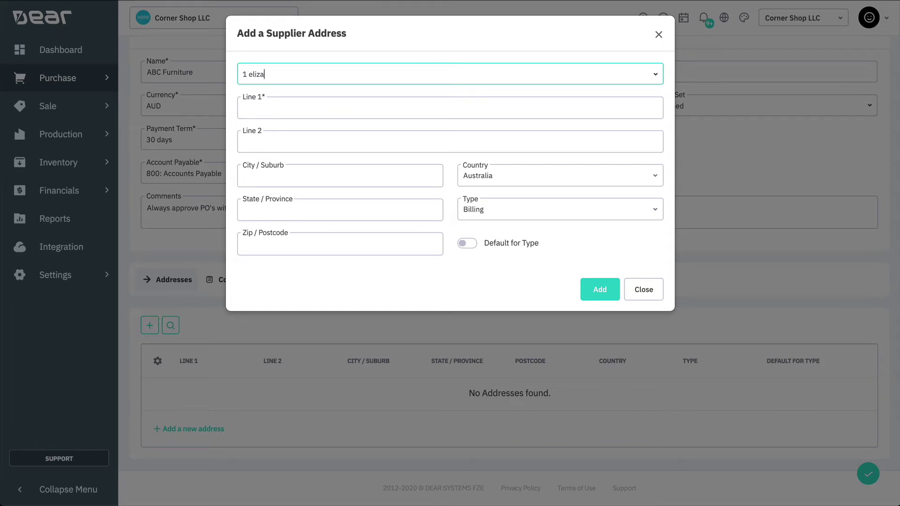
click(335, 104)
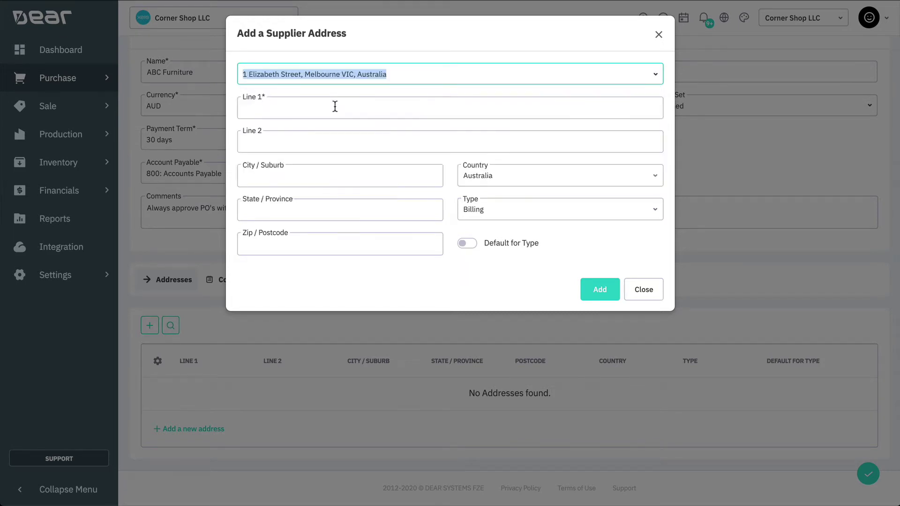
click(658, 212)
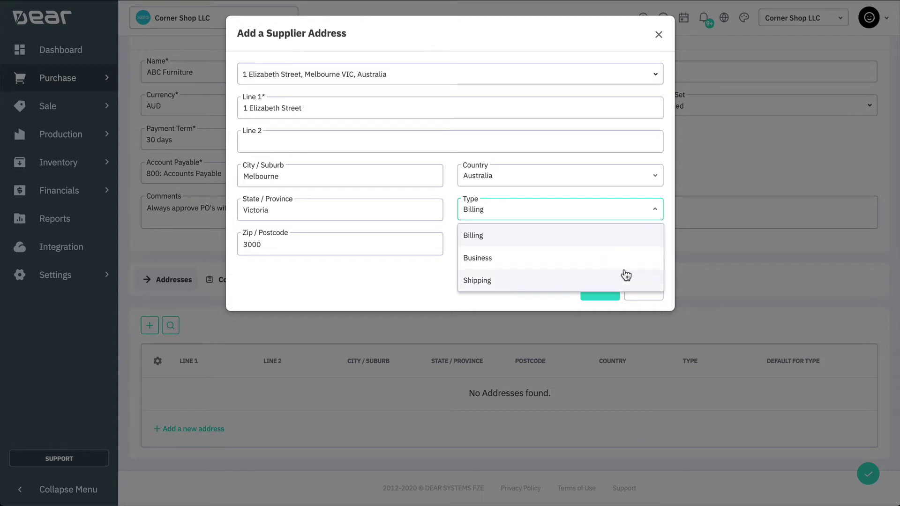
click(627, 238)
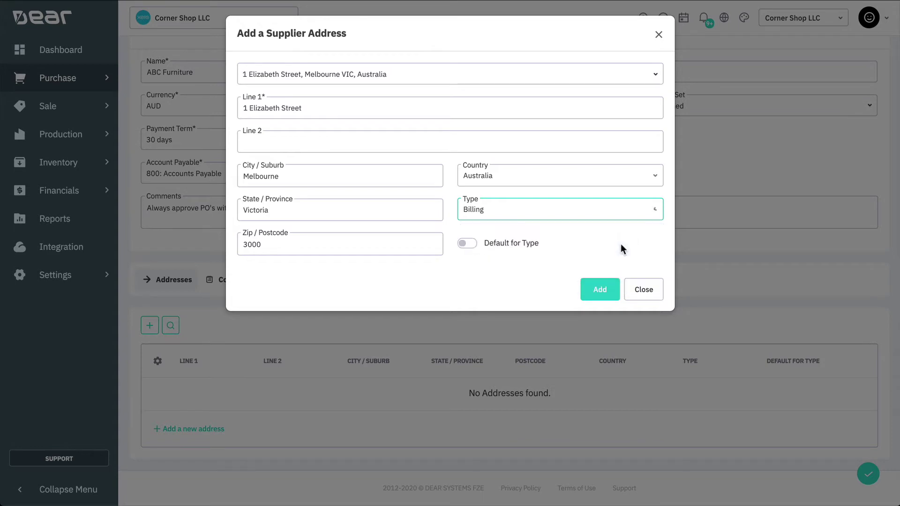
click(602, 291)
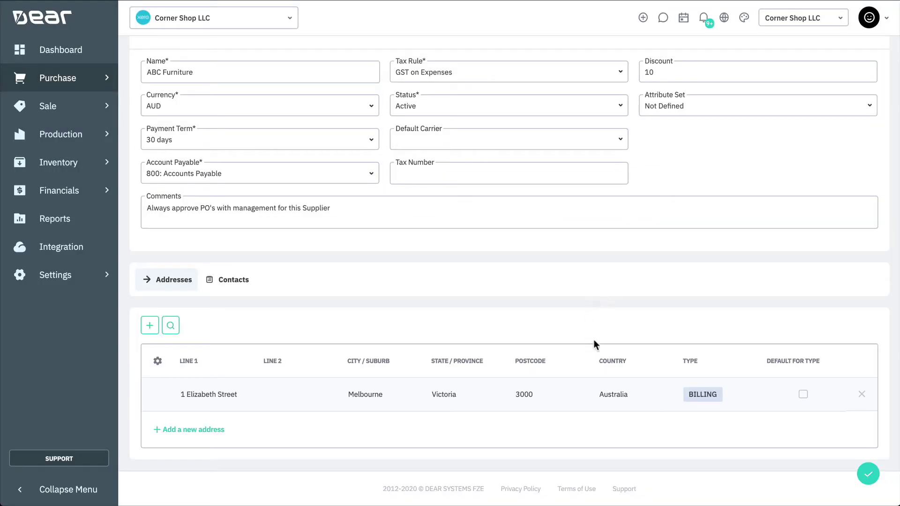
click(802, 395)
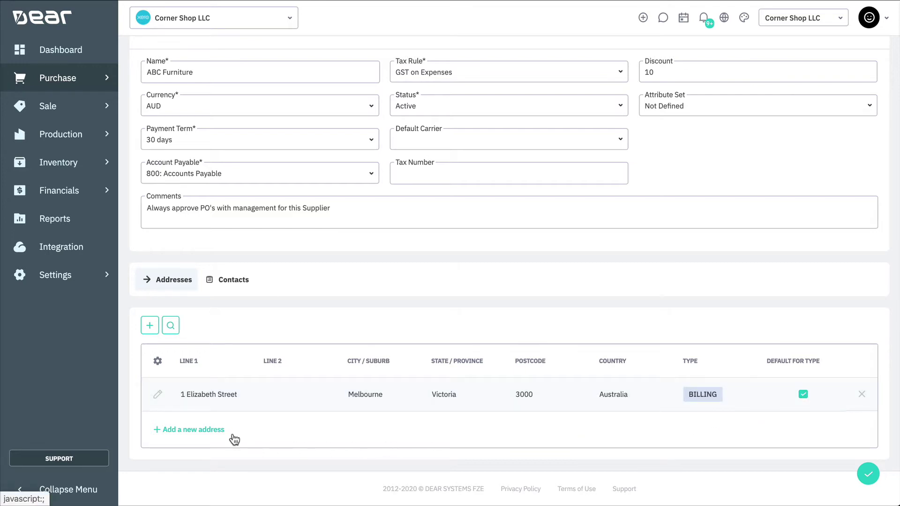
Step: Add a contact with the person's name and e-mail, marked Default and Include in Emails
click(233, 282)
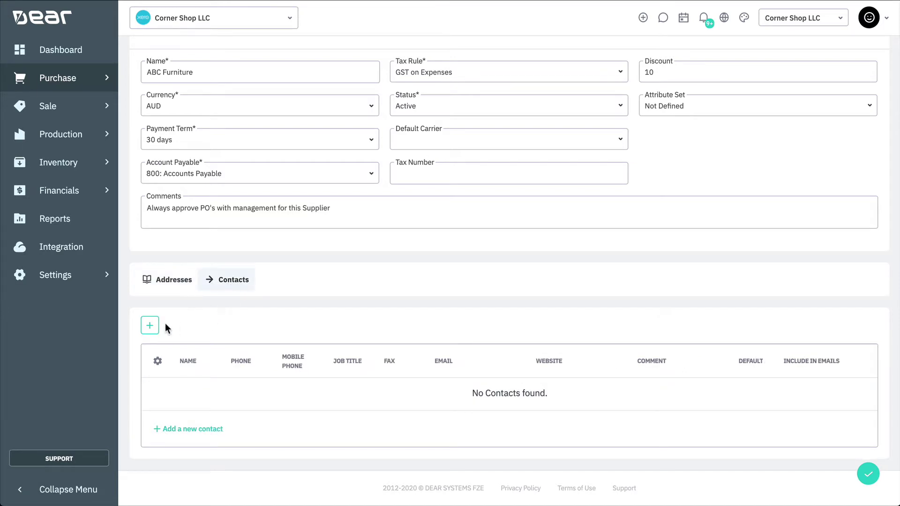
click(149, 326)
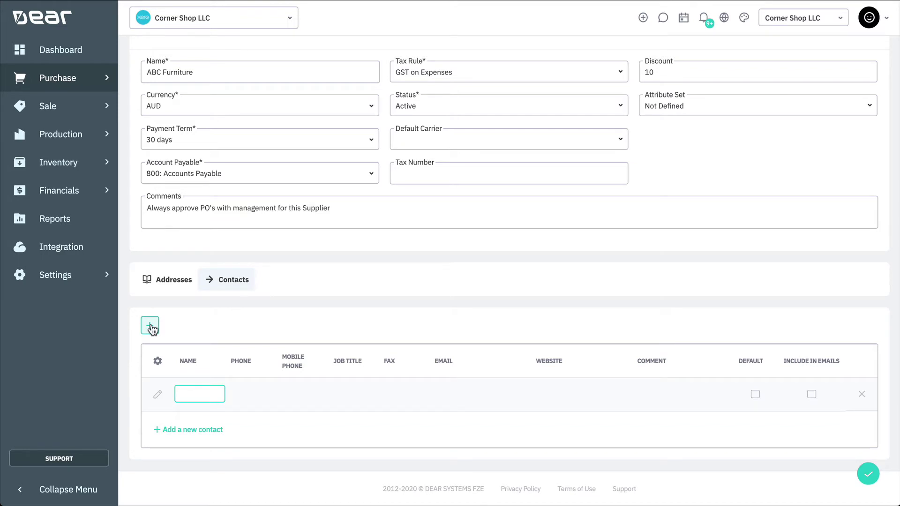
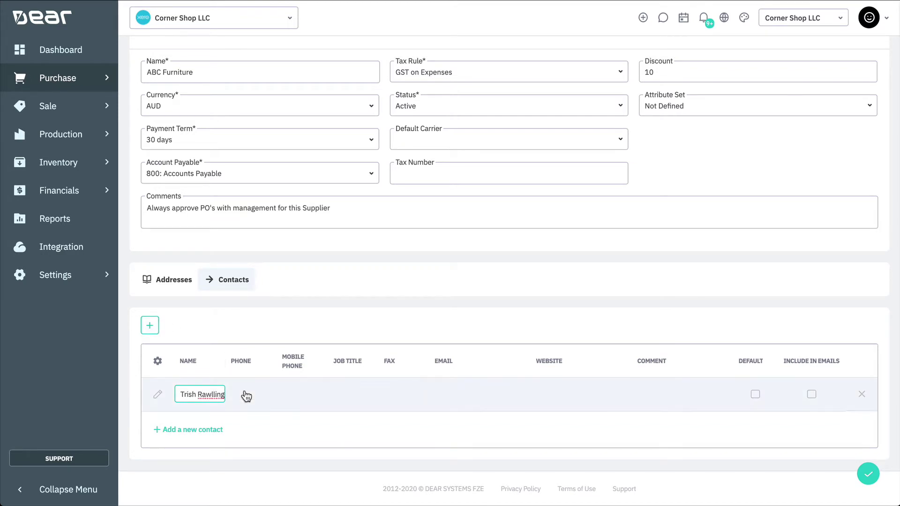
key(Tab)
key(Tab)
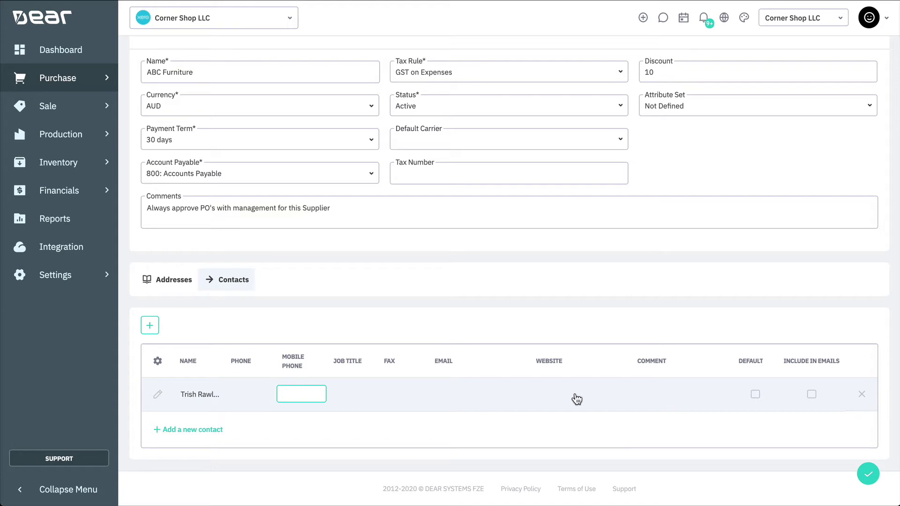
click(483, 393)
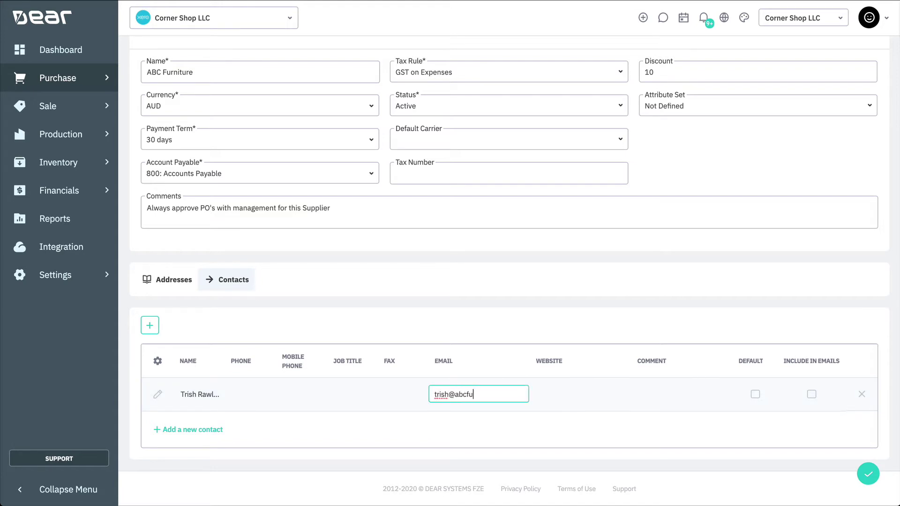
click(755, 395)
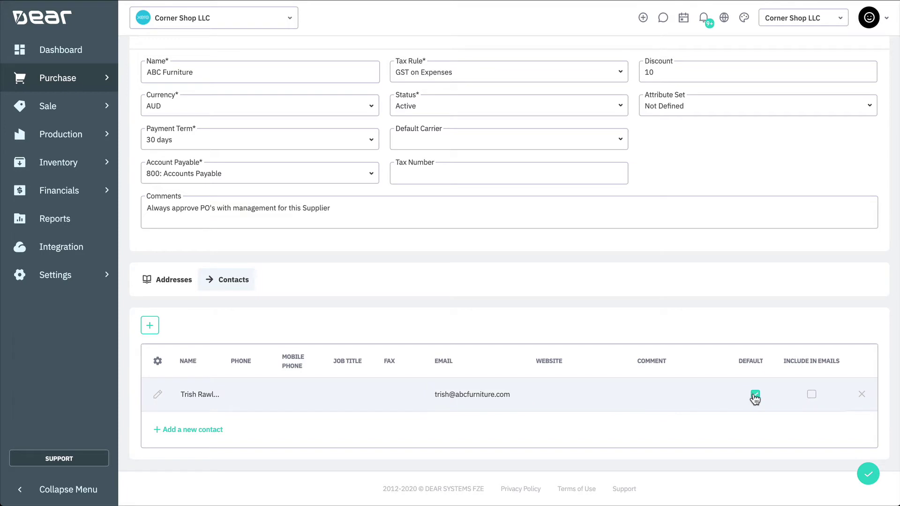
click(812, 397)
Step: Check ABC Furniture's Purchases by Product and Purchases by Document, then show its Attachments
scroll(802, 332, up, 2)
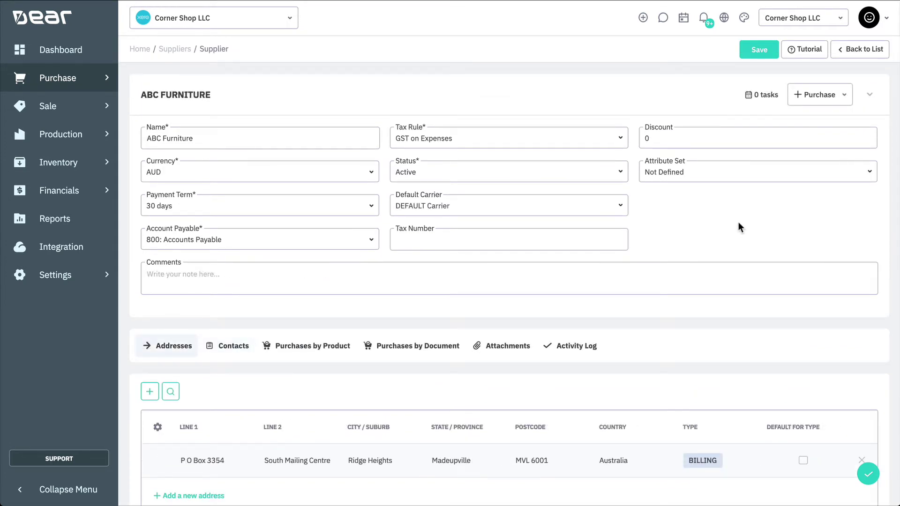
scroll(738, 224, down, 2)
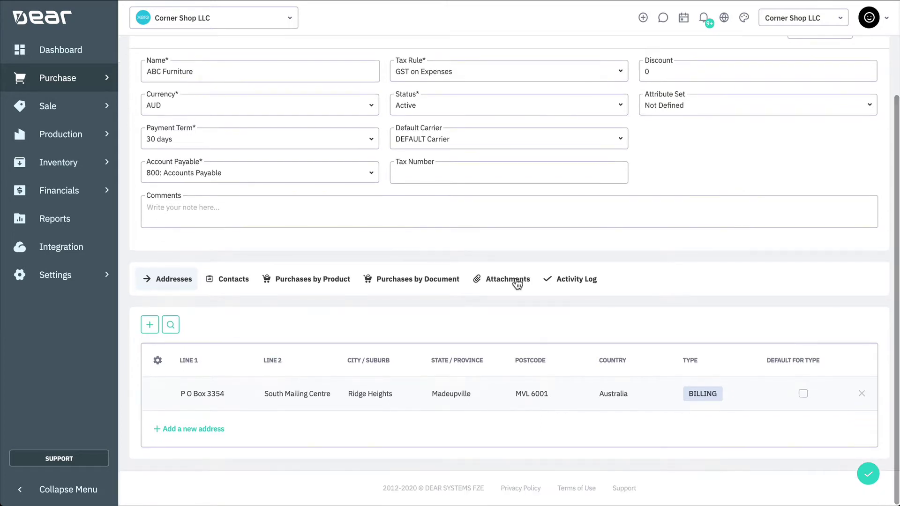
click(324, 284)
scroll(323, 287, down, 3)
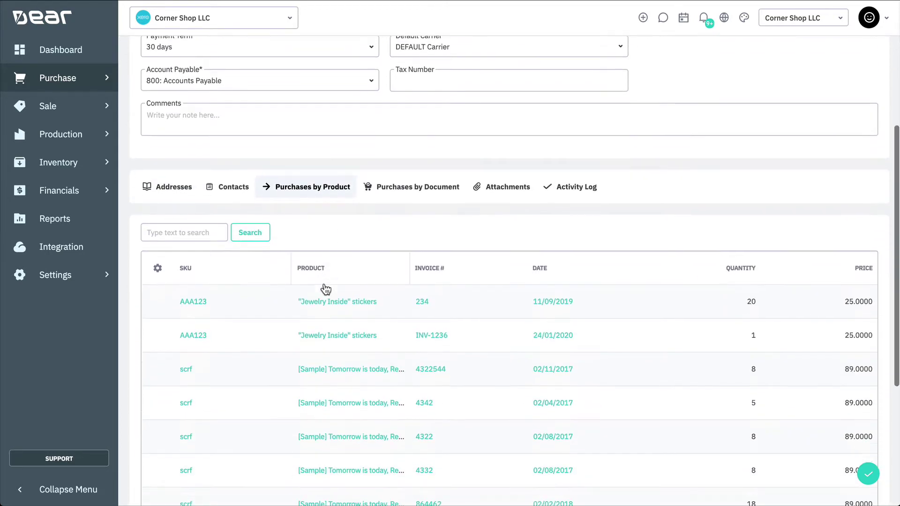
click(416, 146)
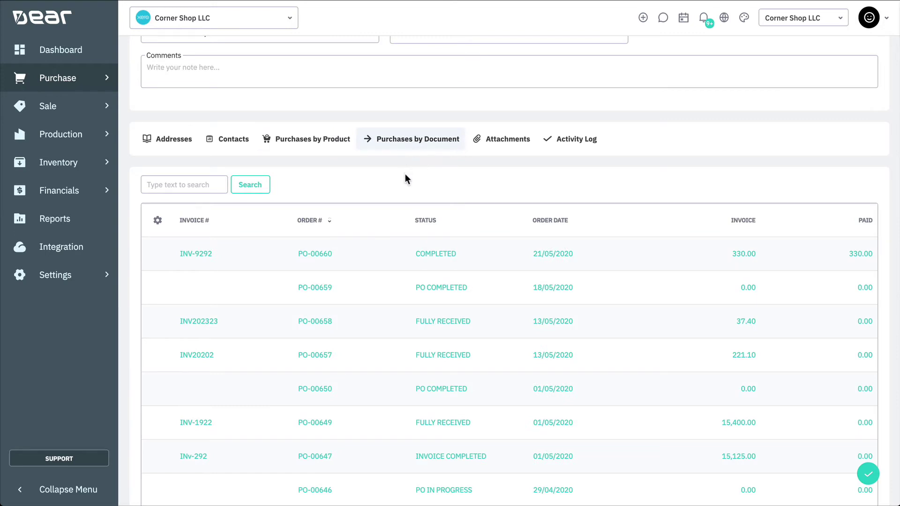
click(508, 144)
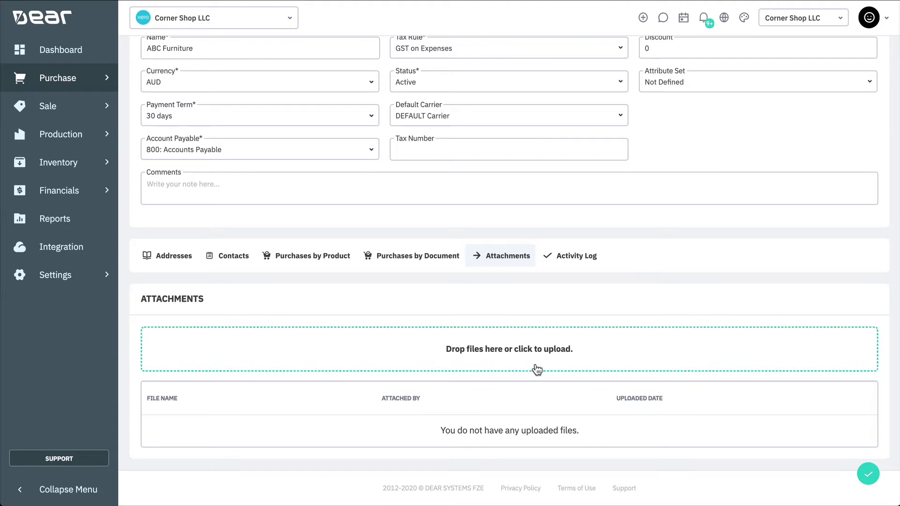
Step: Show ABC Furniture's Activity Log listing currency, discount and account payable changes
click(575, 266)
scroll(628, 296, down, 4)
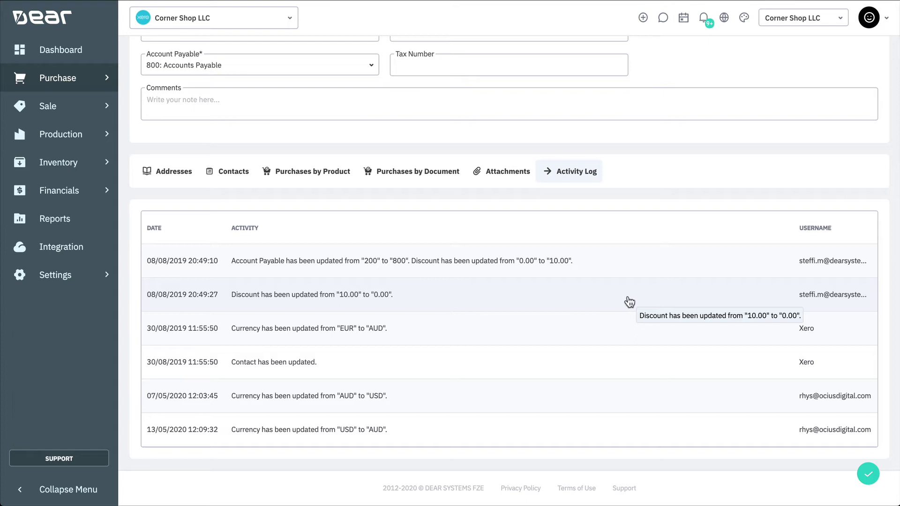
Step: Go to Purchase > Suppliers and start an Import of Suppliers
click(89, 84)
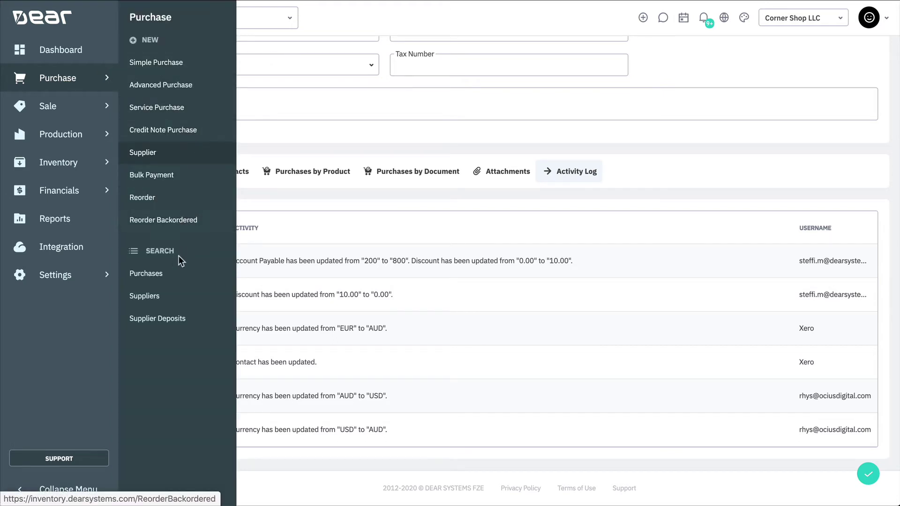
click(175, 300)
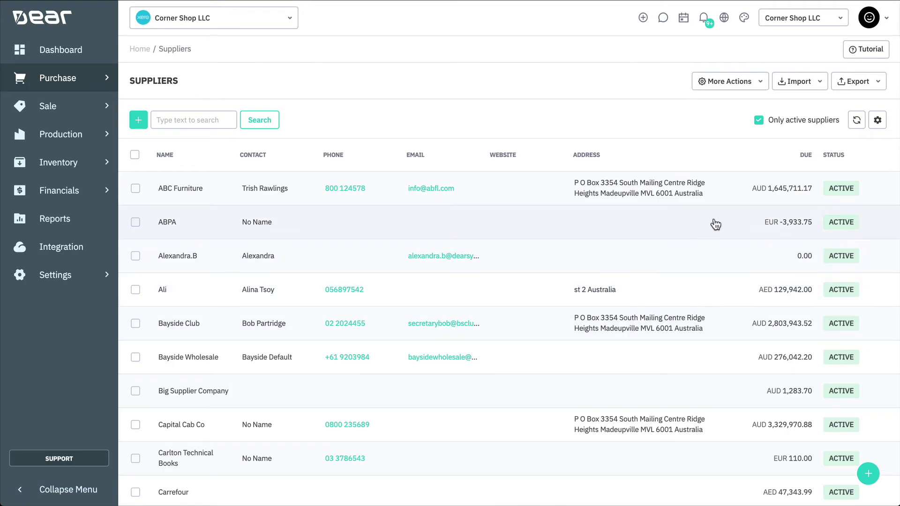
click(798, 81)
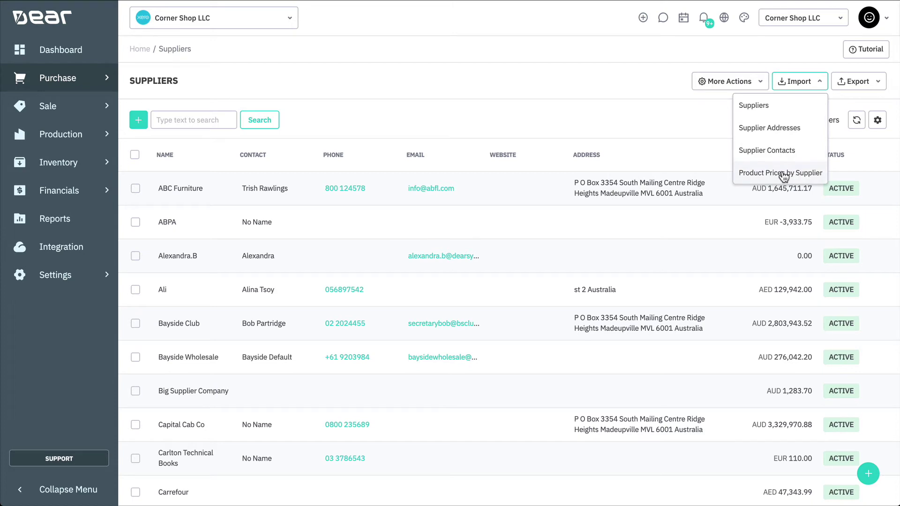
click(780, 114)
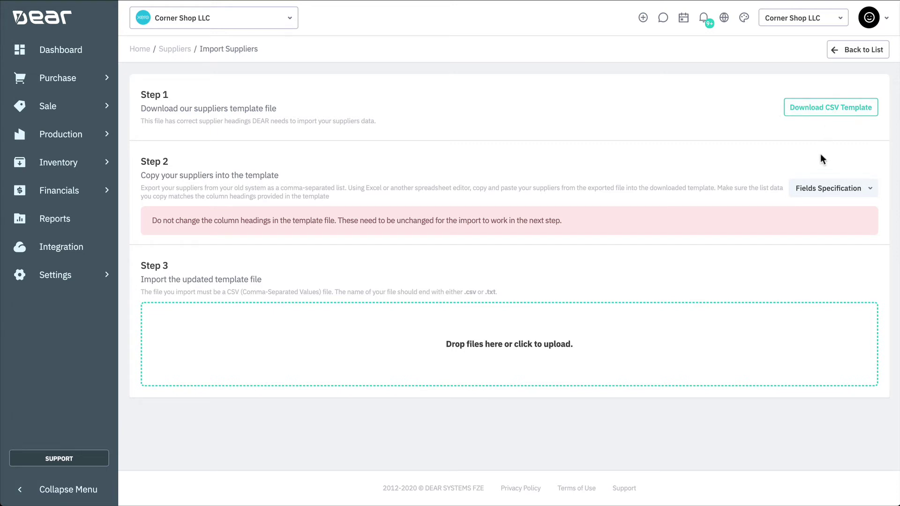
Step: Expand the Fields Specification and Optional Fields lists for the import template
click(819, 189)
scroll(825, 220, down, 1)
scroll(824, 225, down, 2)
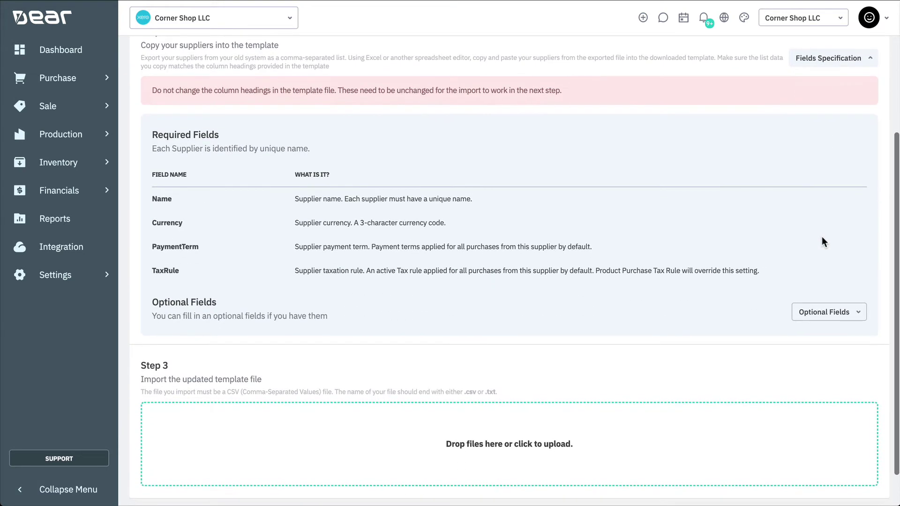
click(814, 304)
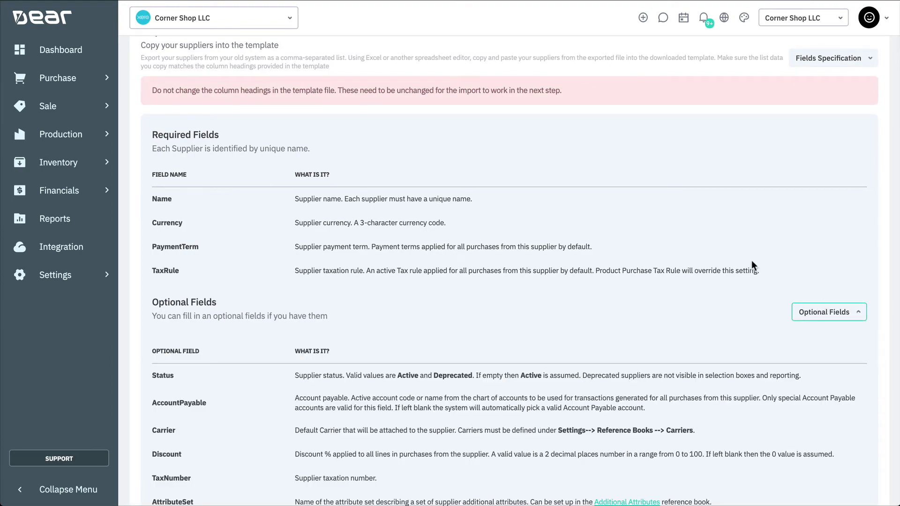
scroll(751, 263, down, 9)
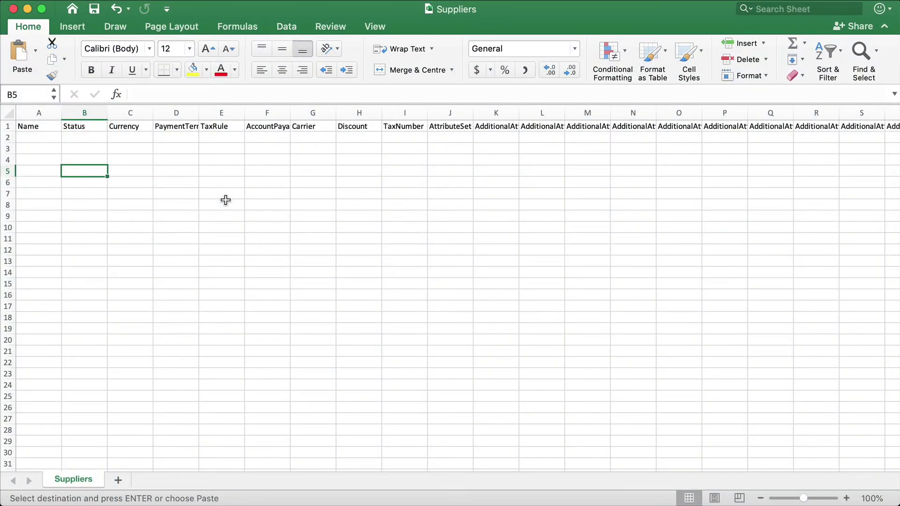
Step: Paste the two supplier rows into cell A2 of the Suppliers template and review the columns
scroll(225, 200, right, 10)
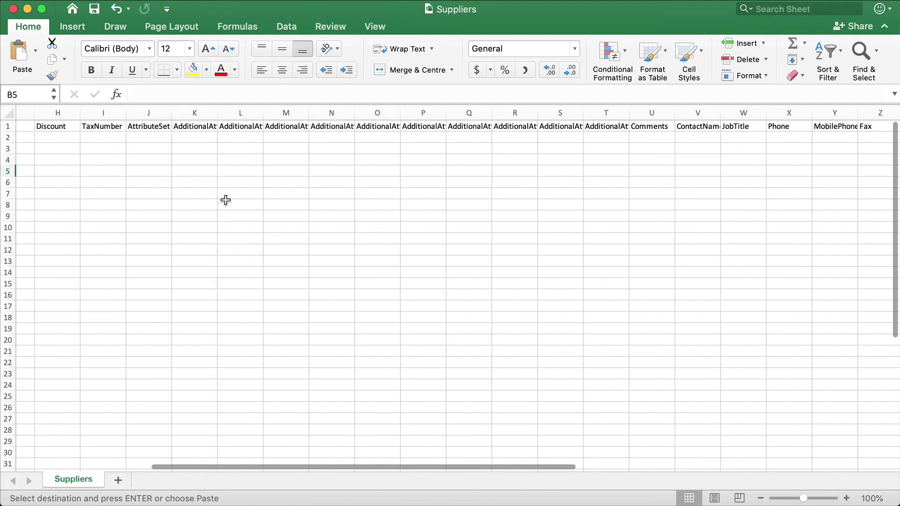
scroll(225, 199, right, 5)
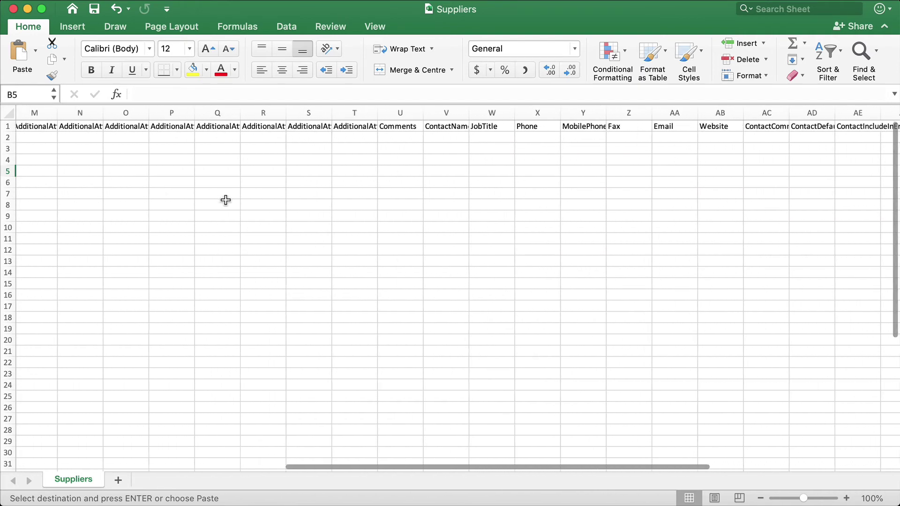
scroll(226, 200, left, 12)
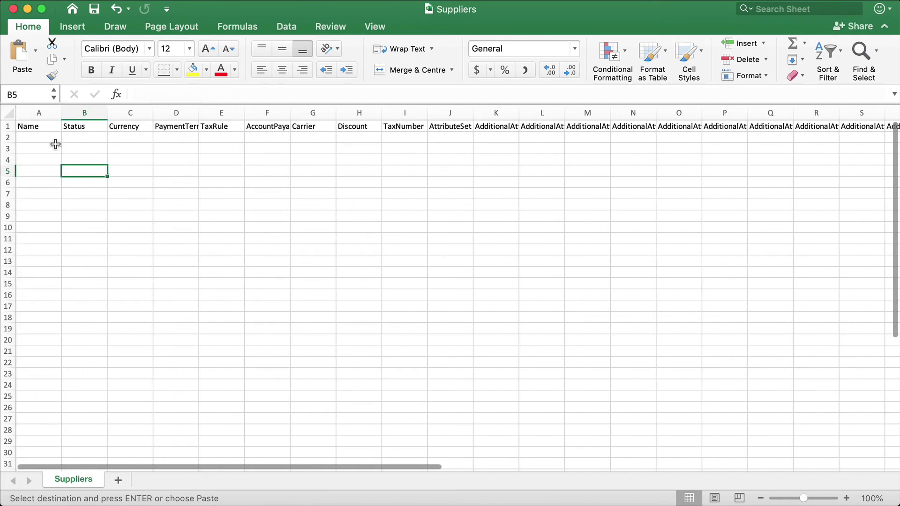
click(55, 138)
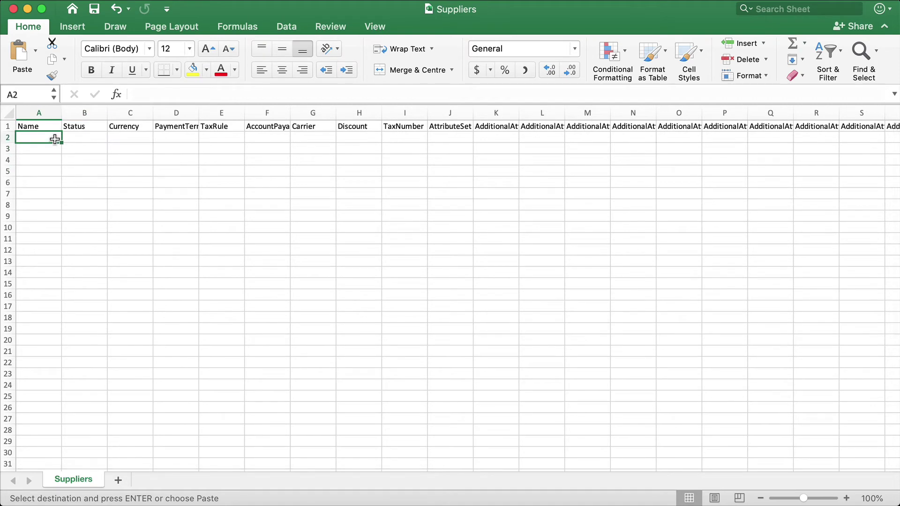
key(super+v)
click(123, 215)
scroll(122, 204, right, 1)
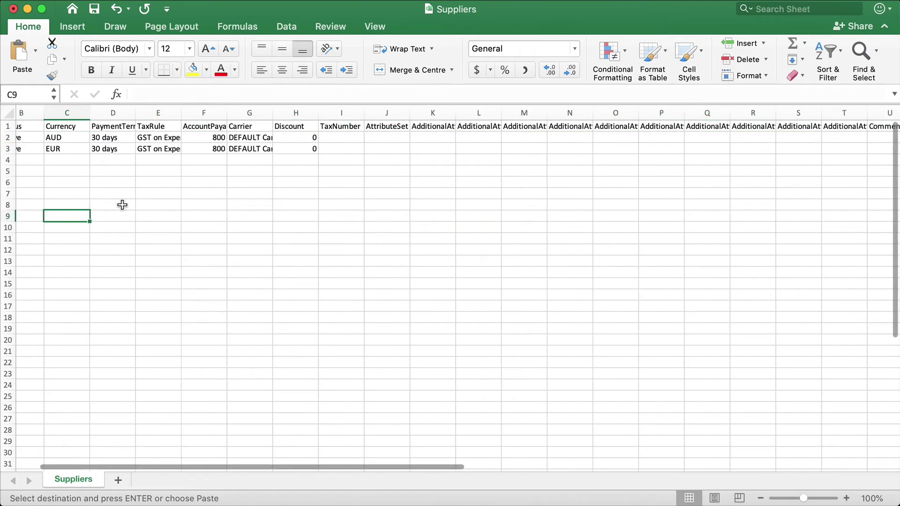
scroll(123, 204, right, 14)
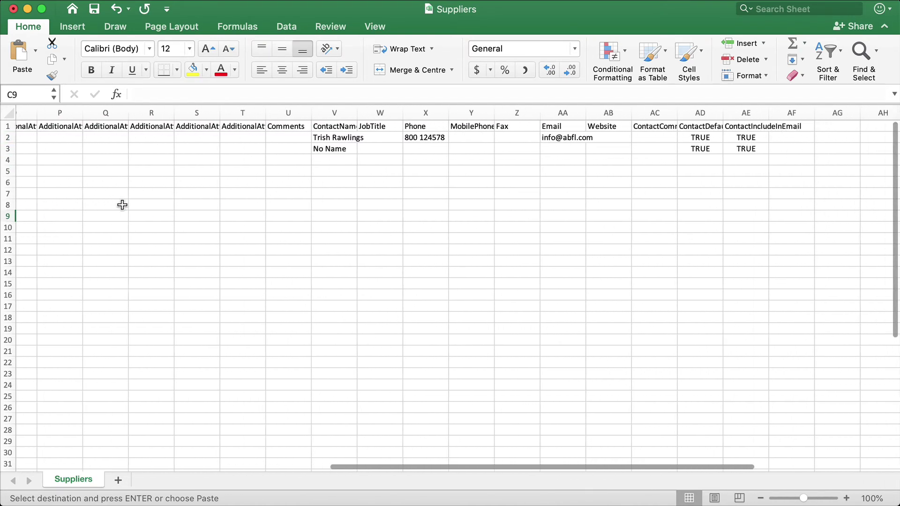
scroll(123, 205, left, 6)
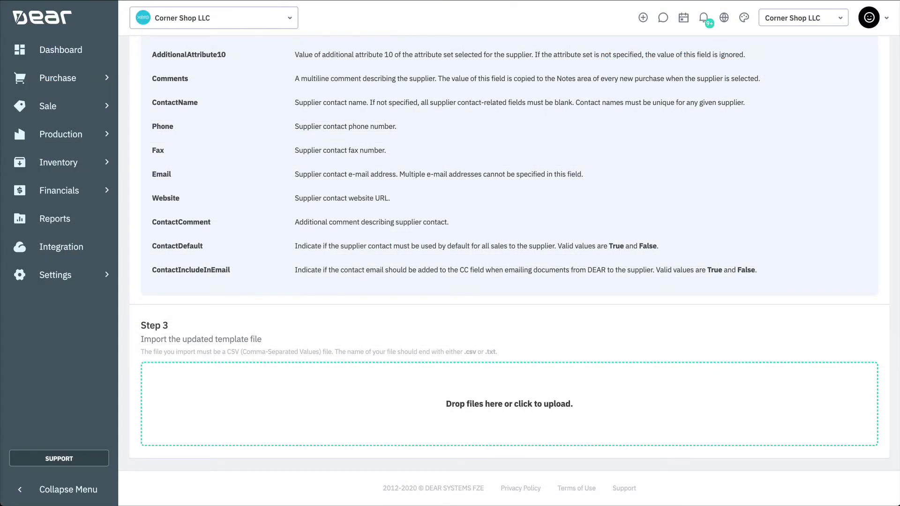
Step: Upload the filled-in Suppliers.csv to import ABC Furniture with its contact, phone and email
drag(899, 505, 521, 398)
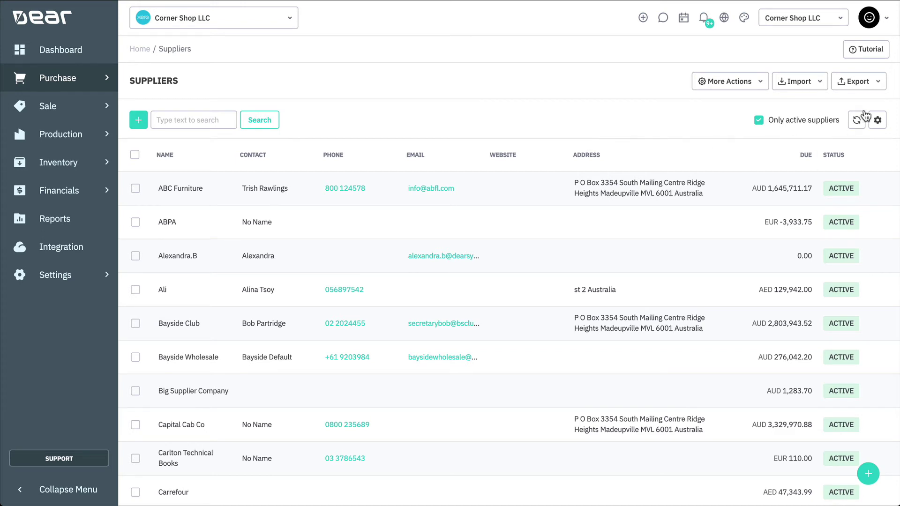
Step: Open the supplier export options to export the Suppliers list
click(867, 83)
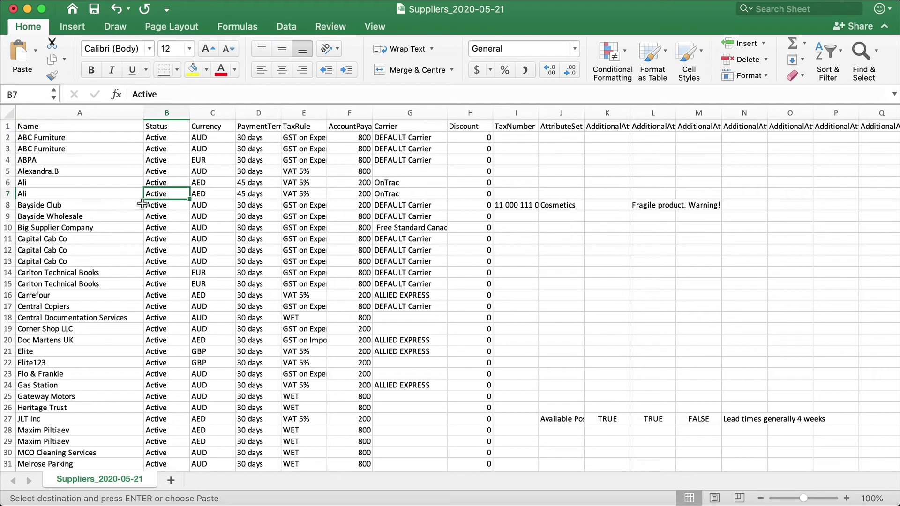
Step: Fill the GST on Expenses tax rule down to rows 5–7 and set the first Ali row's currency to AUD
click(291, 161)
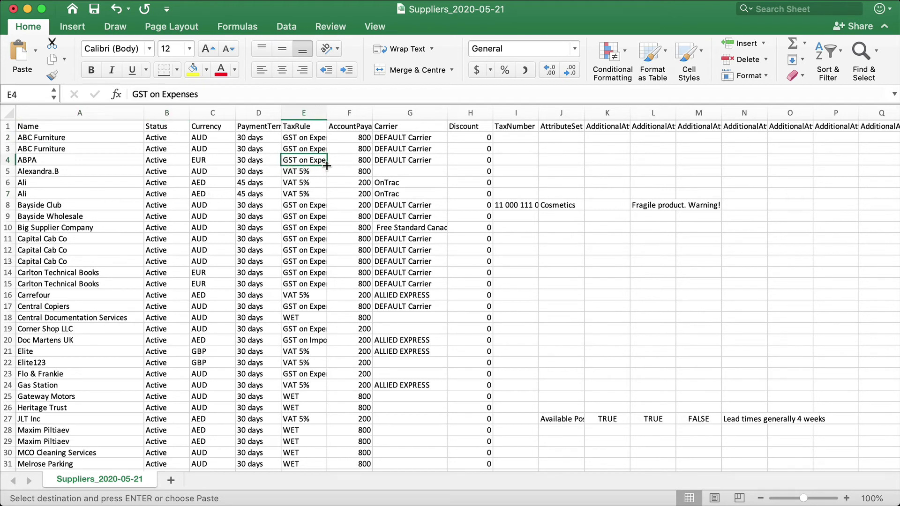
drag(327, 165, 321, 193)
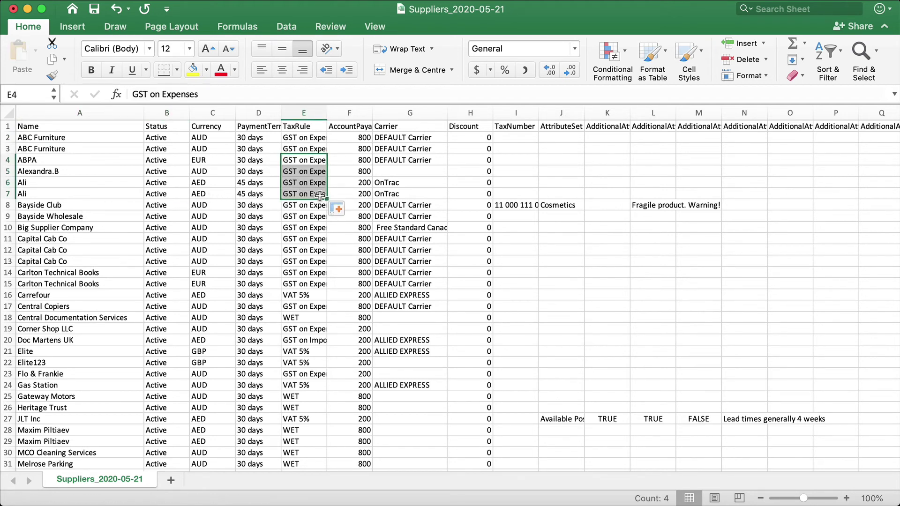
click(220, 183)
key(alt+Down)
click(200, 210)
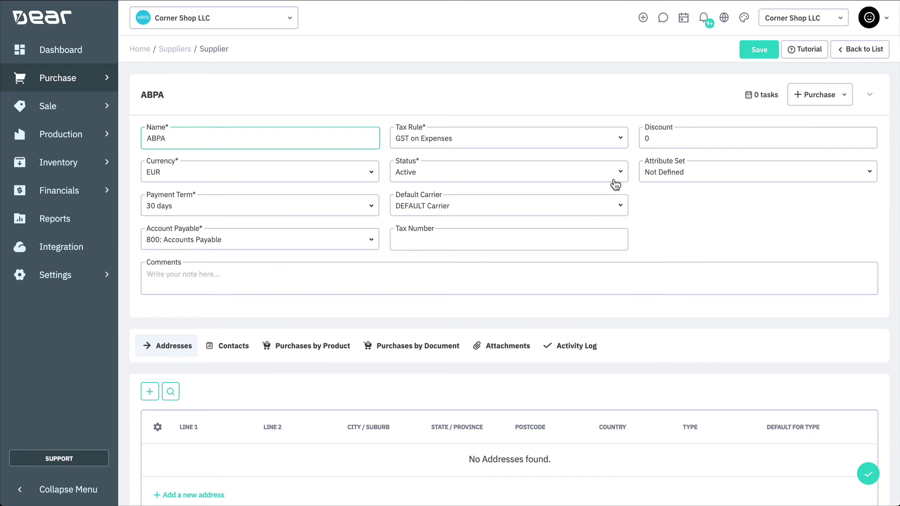
Step: Change supplier ABPA's status to Deprecated and save it
click(617, 177)
click(558, 221)
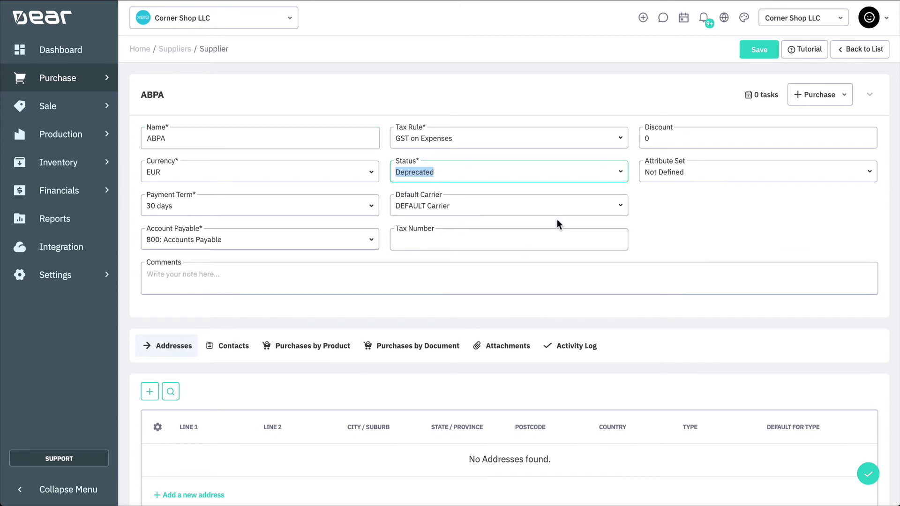
click(755, 53)
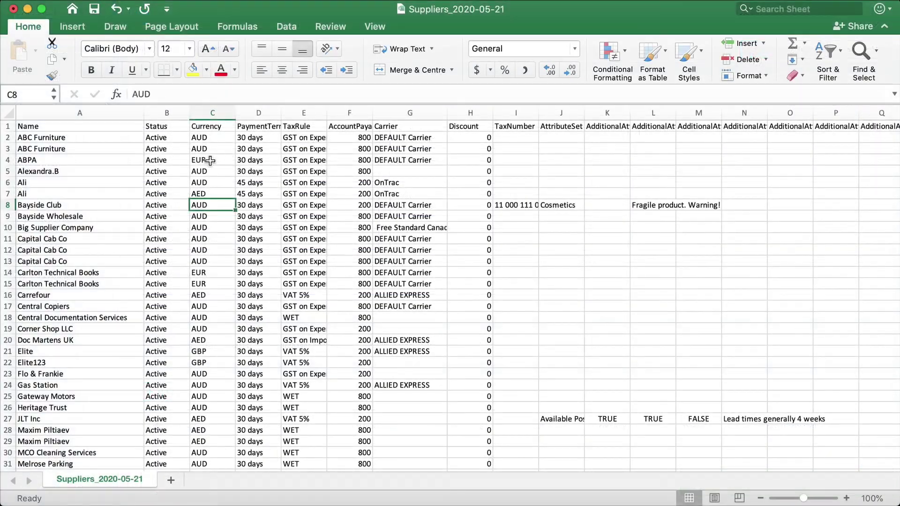
Step: Enter 'Deprecated' as ABPA's status in cell B4 of the export
click(181, 161)
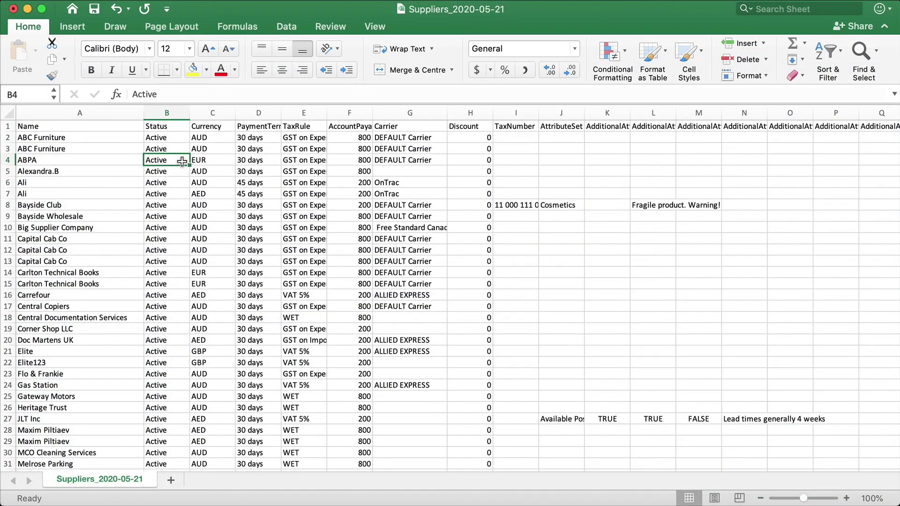
text(Depre)
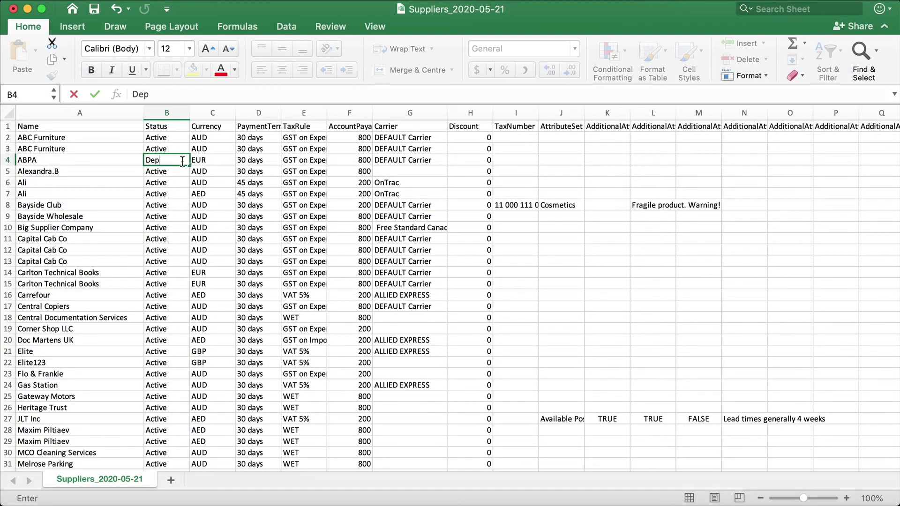
text(cated)
click(206, 176)
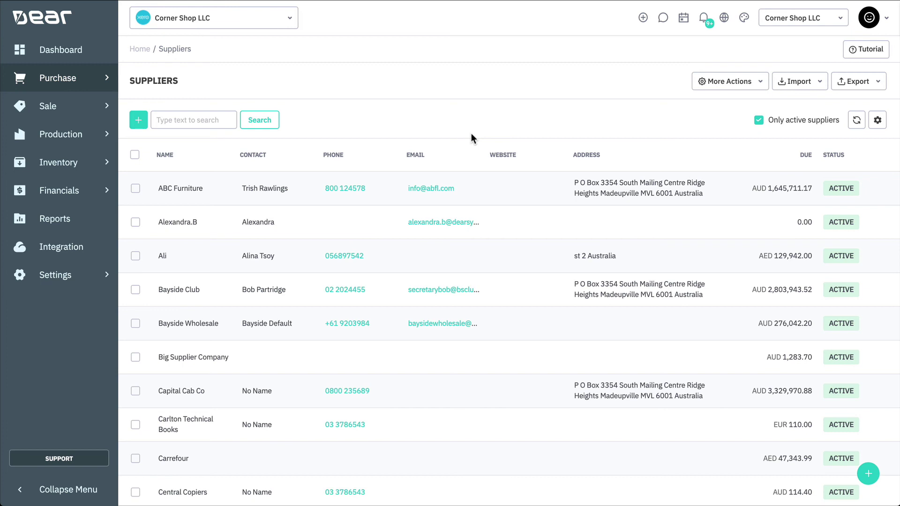
Step: Run Delete deprecated suppliers from More Actions and confirm the permanent deletion
click(756, 84)
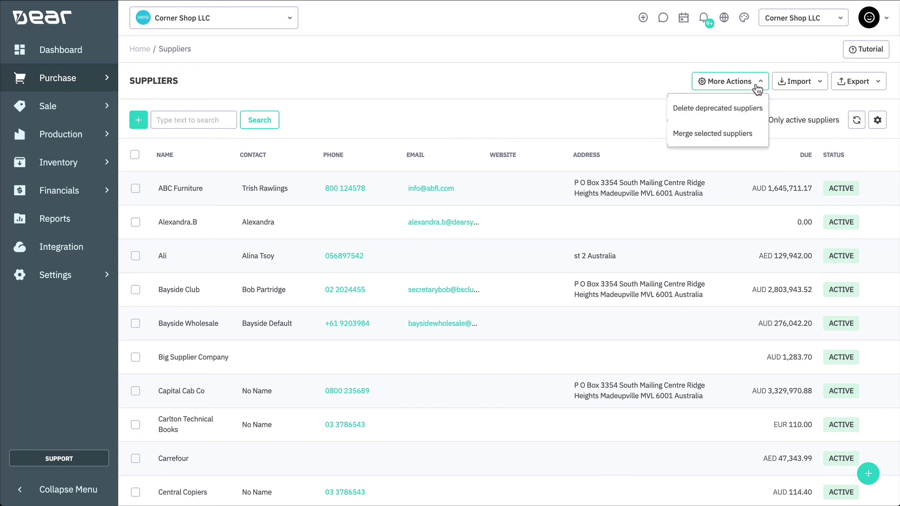
click(745, 108)
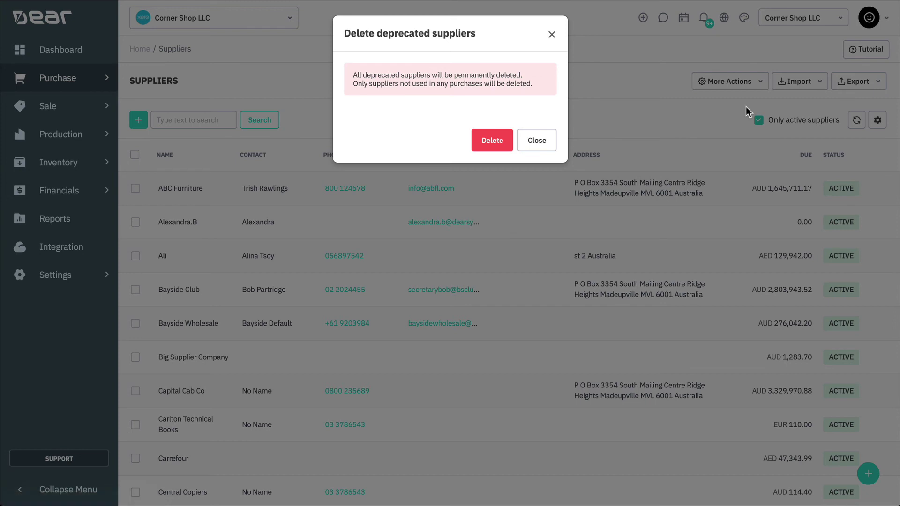
click(492, 141)
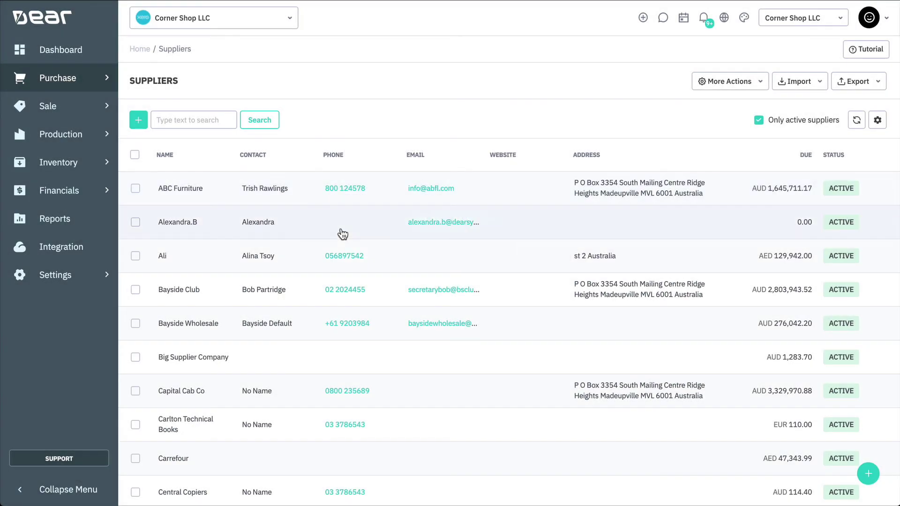
Step: Select Bayside Club and Bayside Wholesale and merge them with Bayside Club as primary supplier
click(136, 290)
click(136, 324)
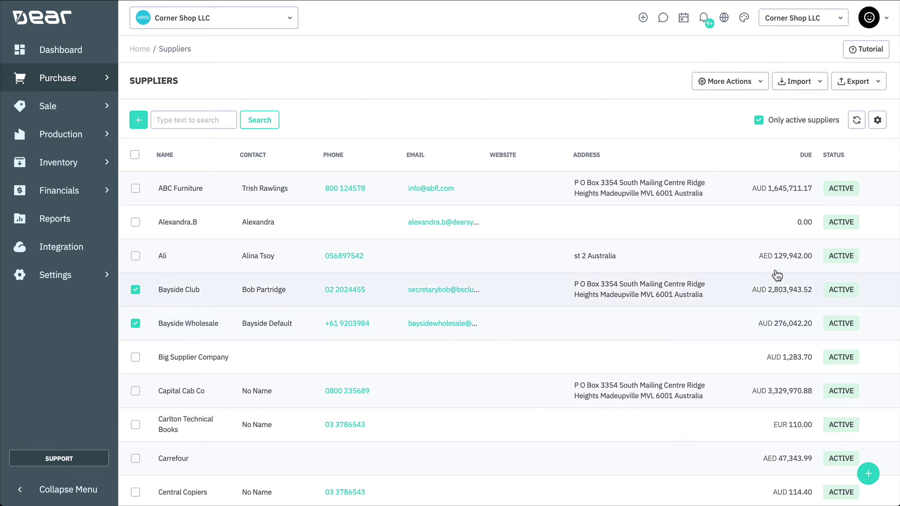
click(766, 87)
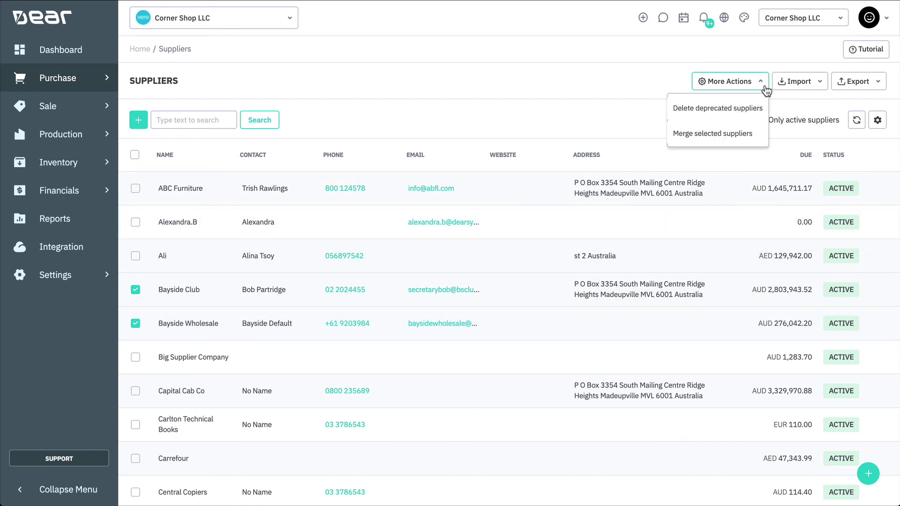
click(753, 135)
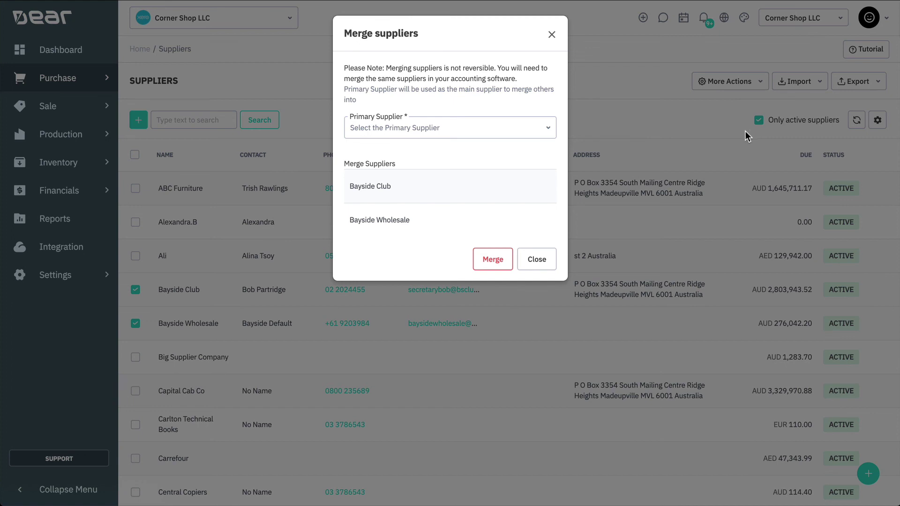
click(556, 134)
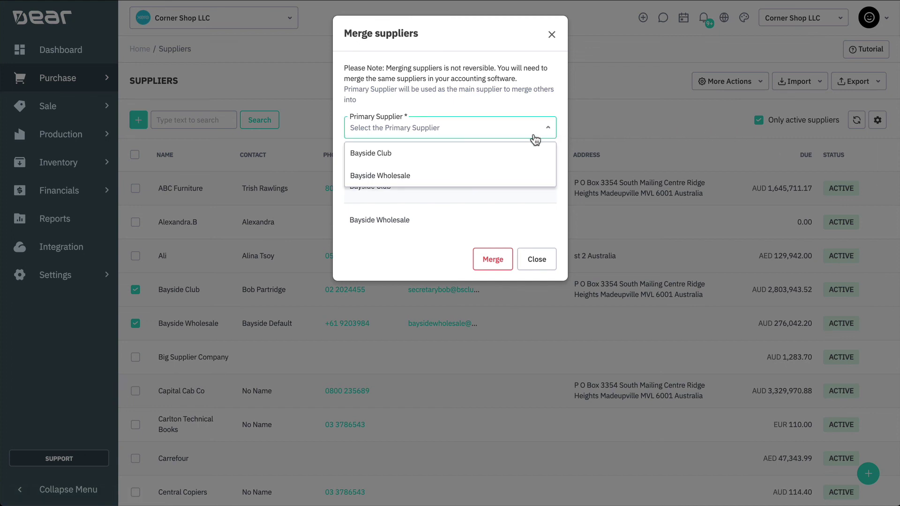
click(512, 150)
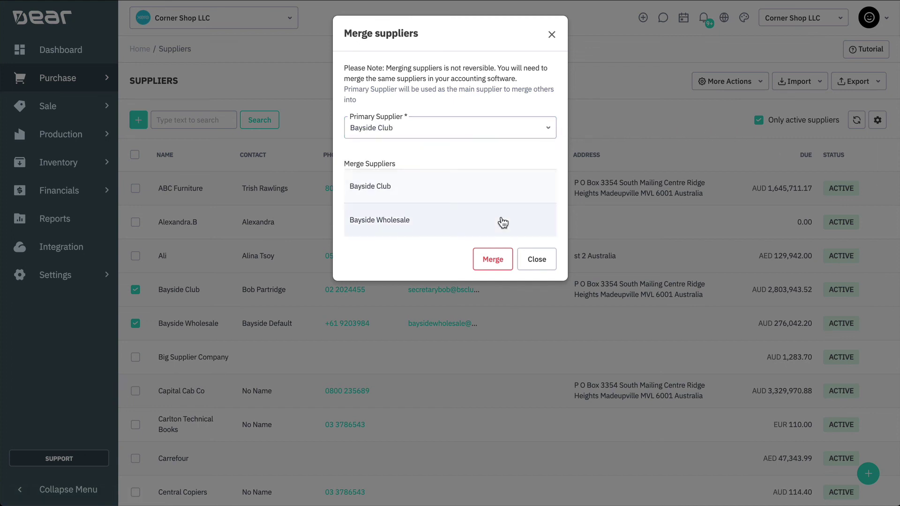
click(491, 260)
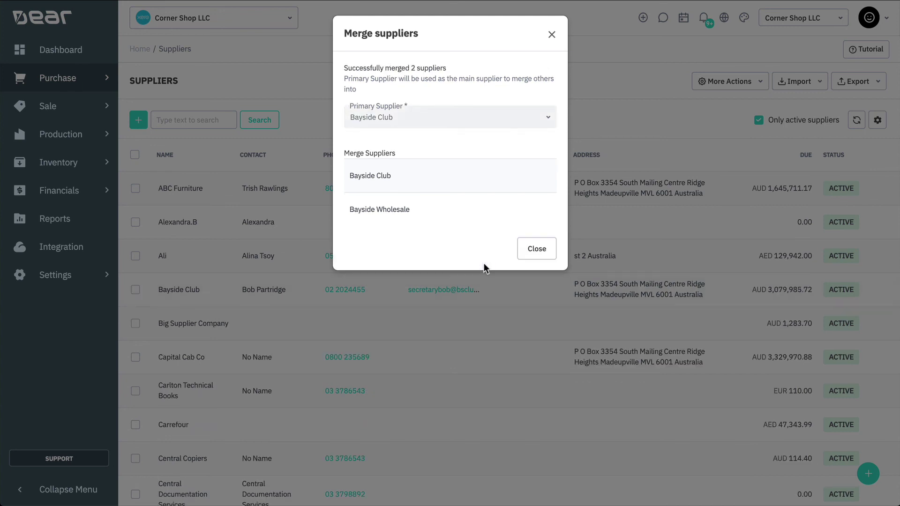
click(529, 252)
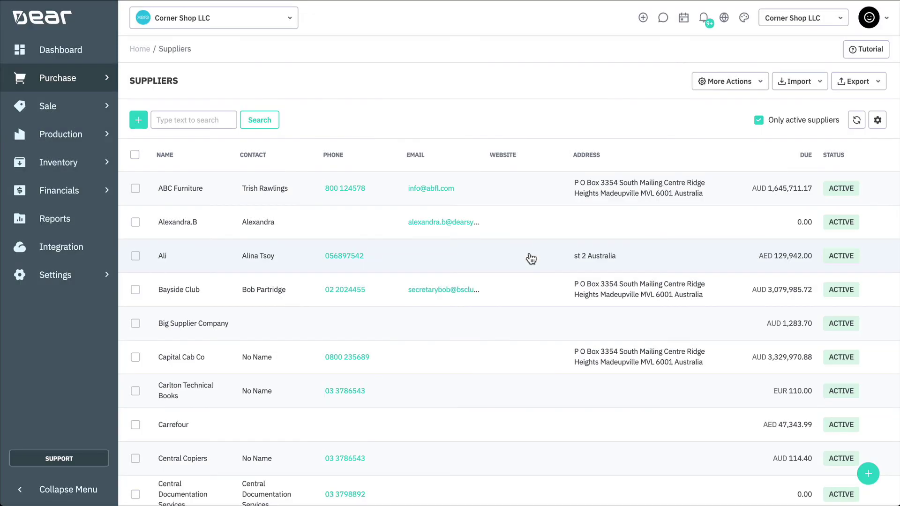